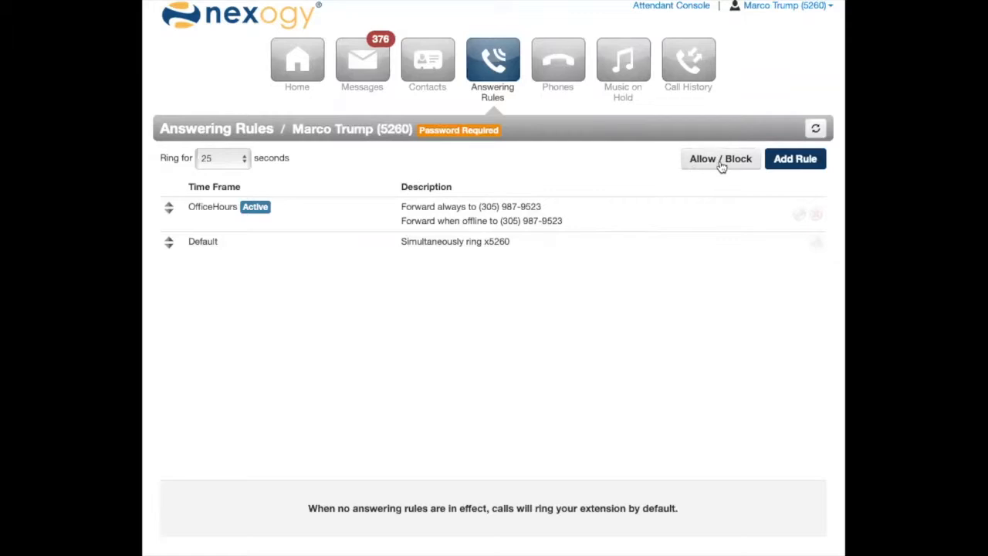
click(721, 161)
click(594, 211)
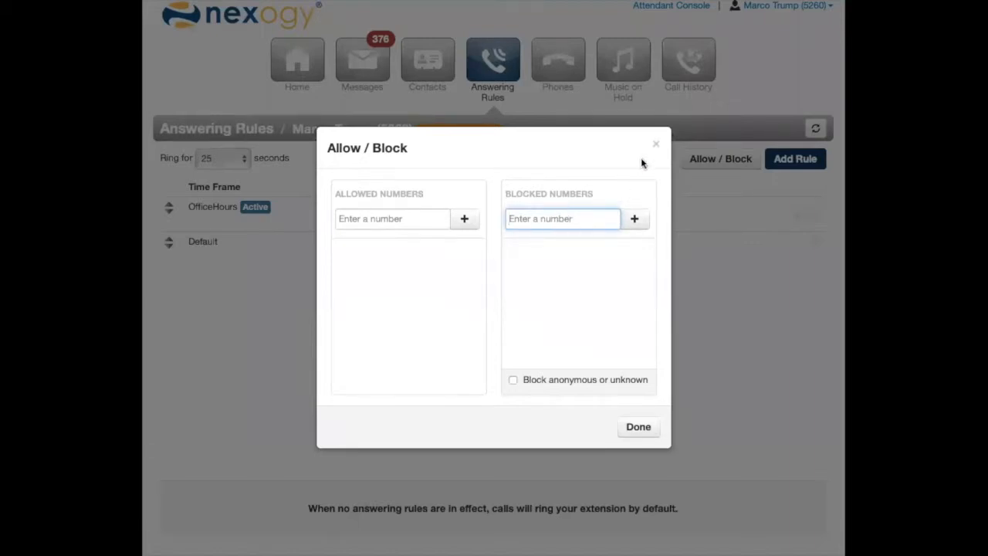
click(657, 147)
Add a phone number to the blocked numbers in the Allow / Block settings and finish the dialog.
click(695, 159)
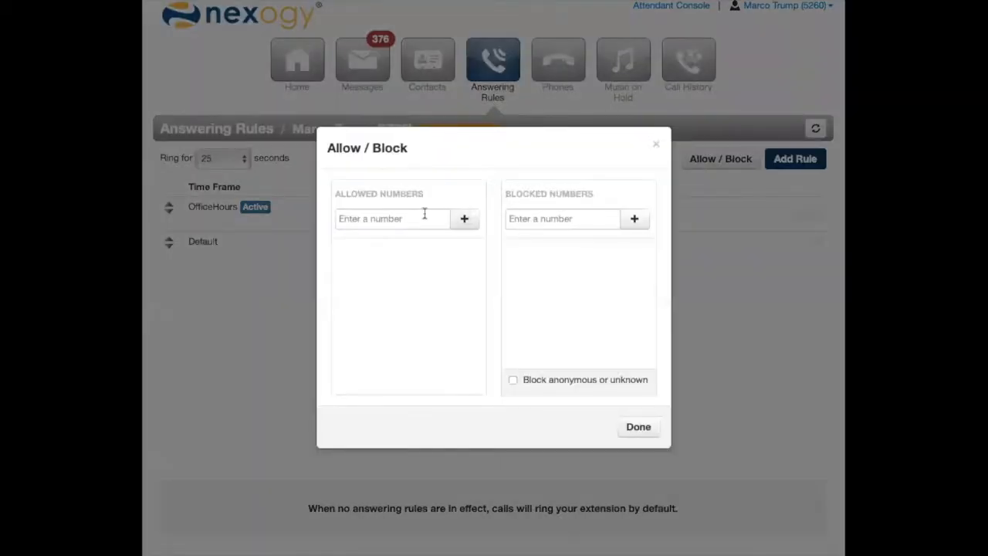
click(551, 218)
text(786)
text(0)
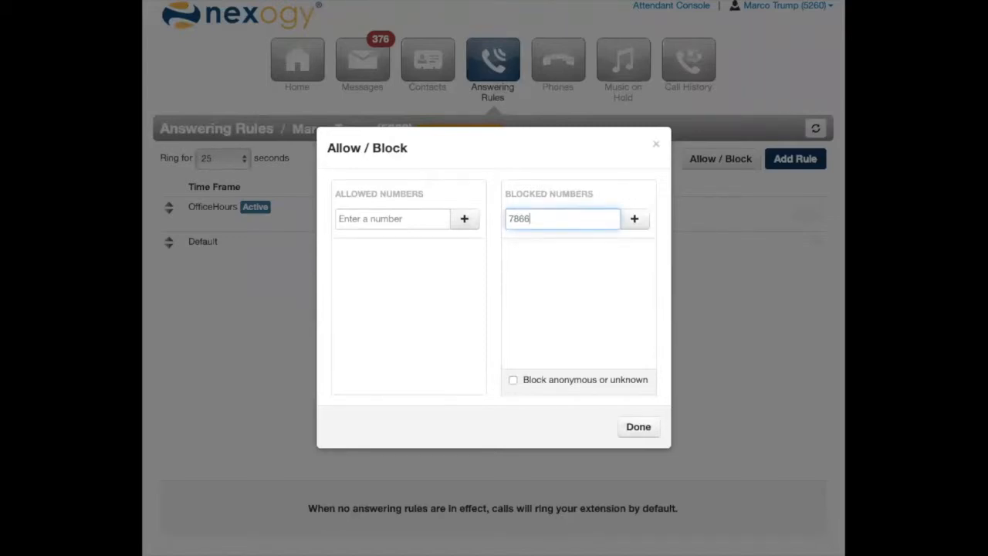
key(BackSpace)
text(5551212)
click(633, 218)
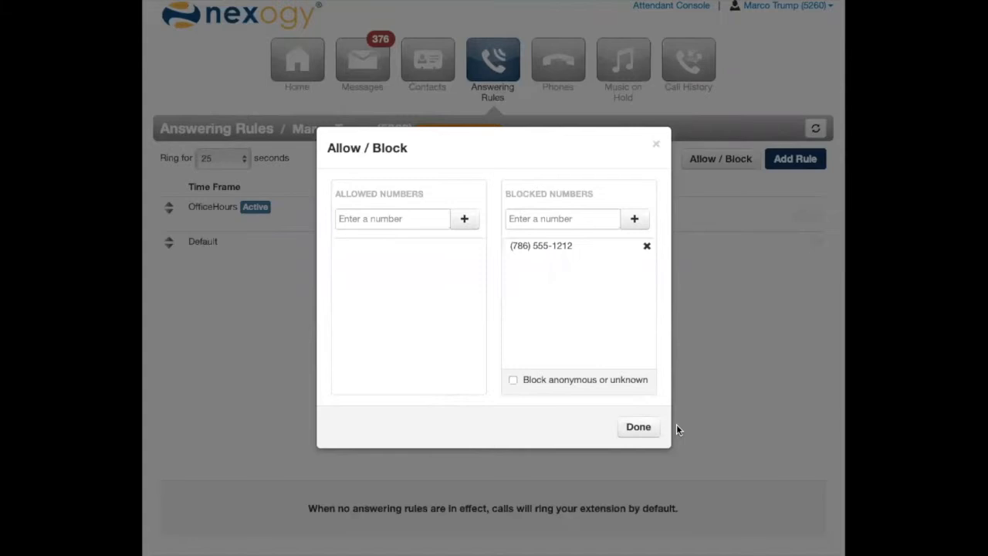
click(652, 426)
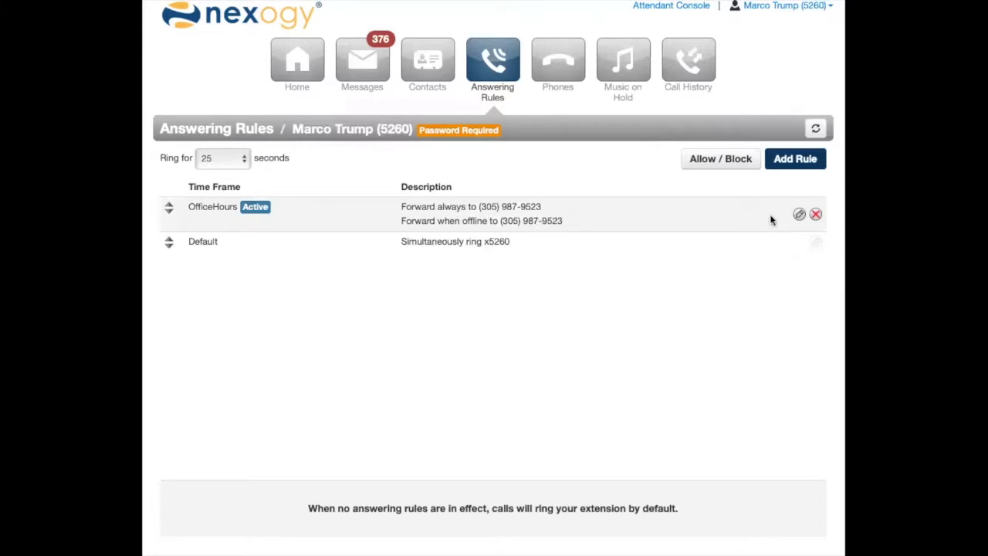
In the OfficeHours answering rule, disable Always call forwarding and enable Simultaneous ring.
click(798, 216)
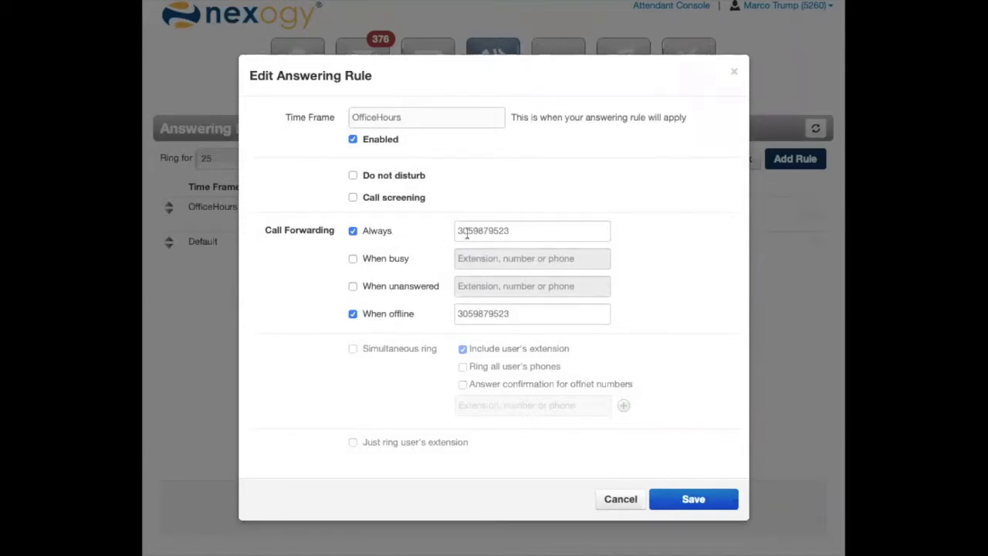
click(383, 232)
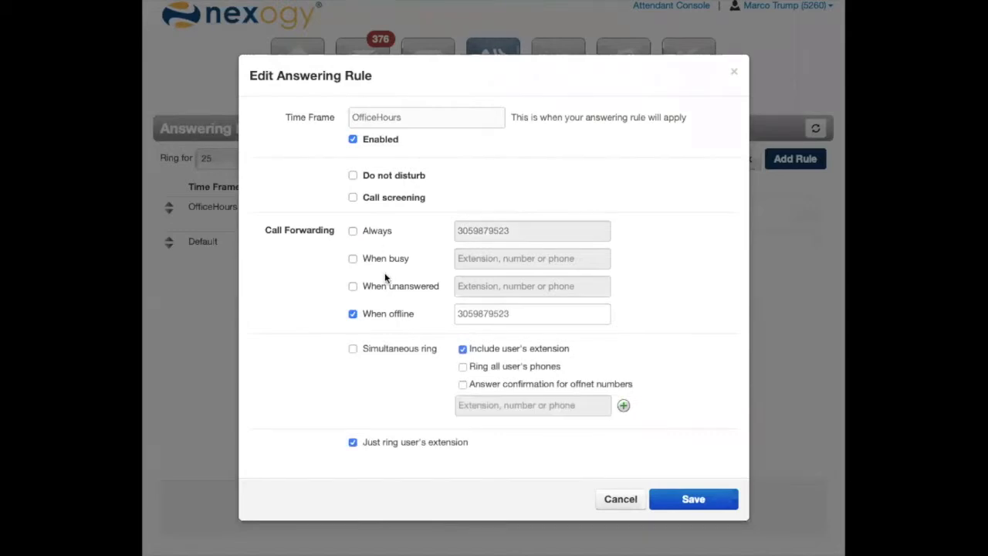
click(392, 346)
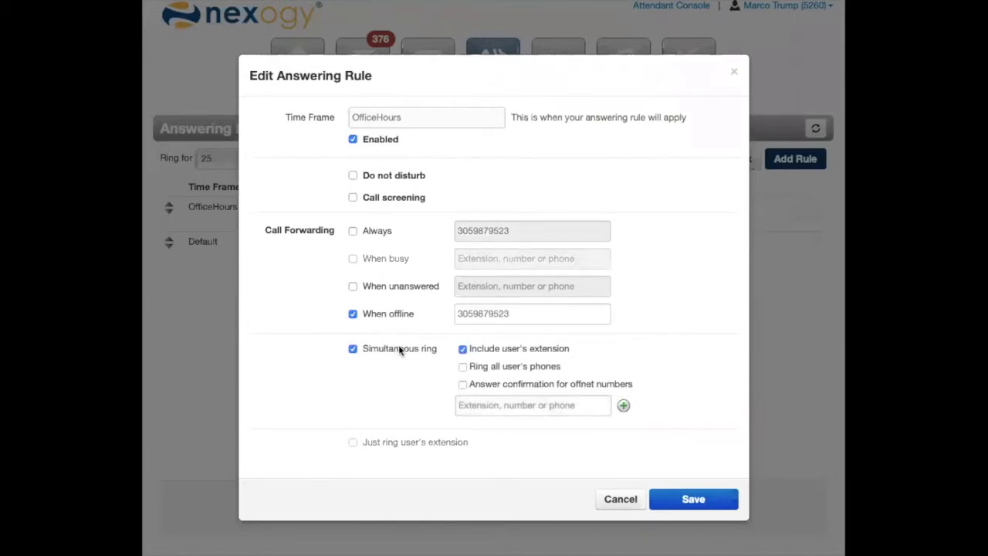
Enter an additional phone number for the OfficeHours rule's simultaneous ring, with no blank extra entry, and save the rule.
click(491, 398)
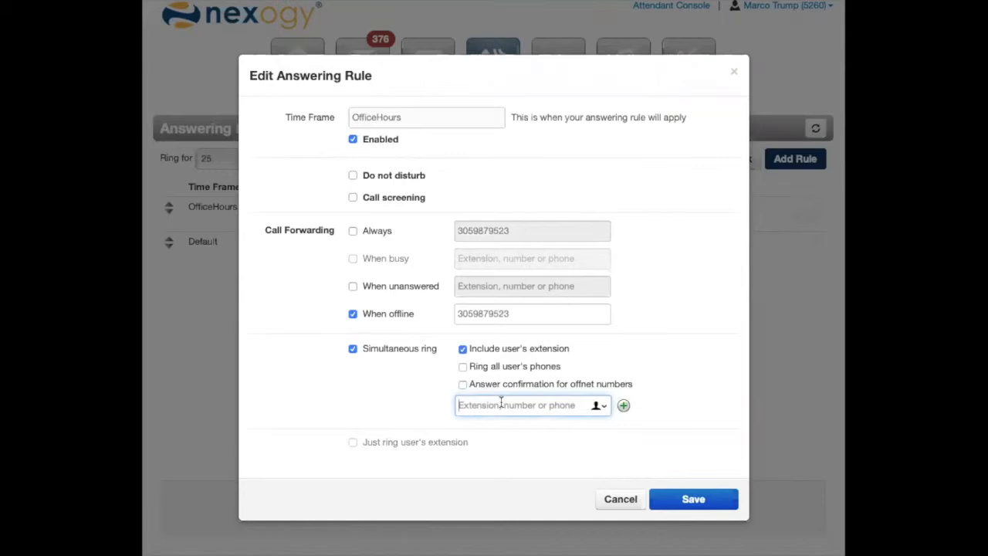
text(3)
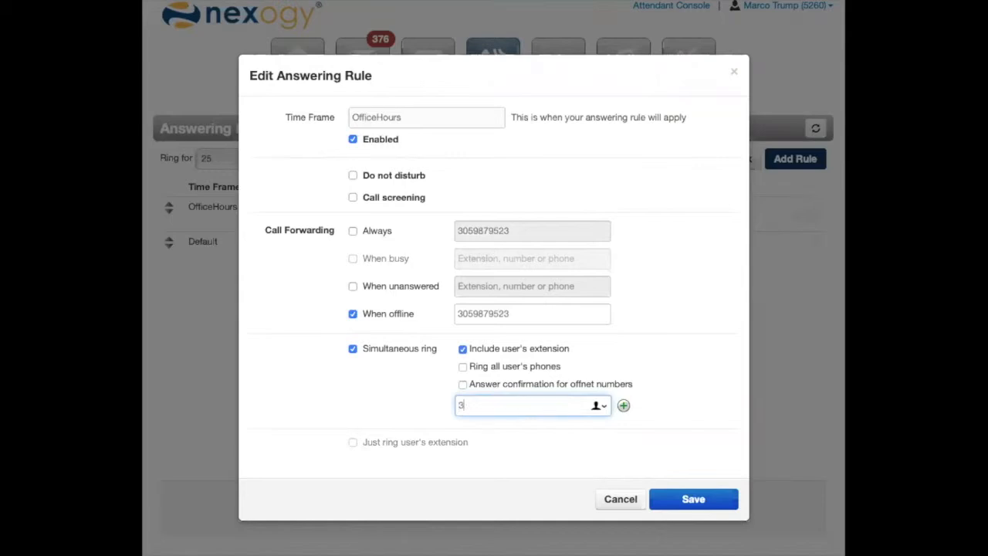
text(055551212)
click(623, 406)
click(582, 417)
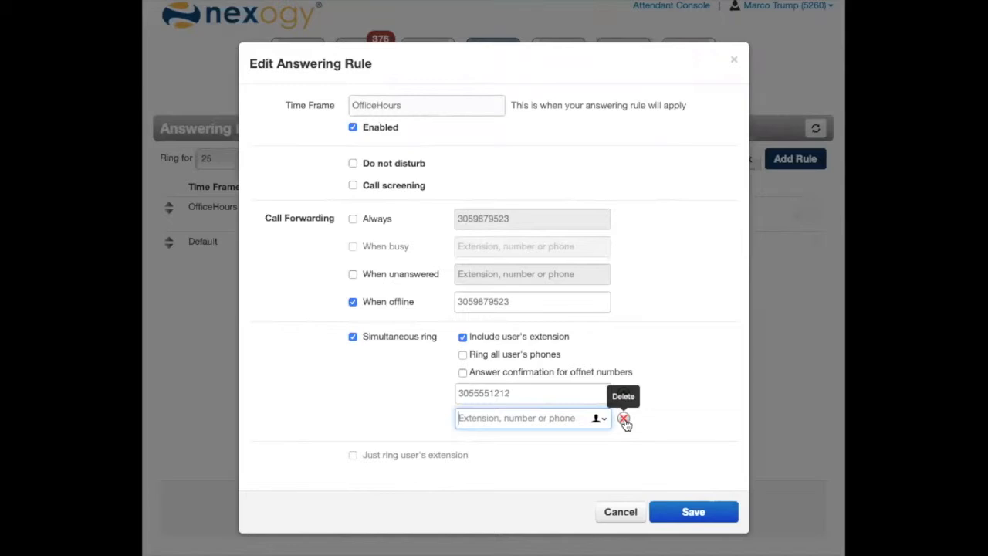
click(624, 419)
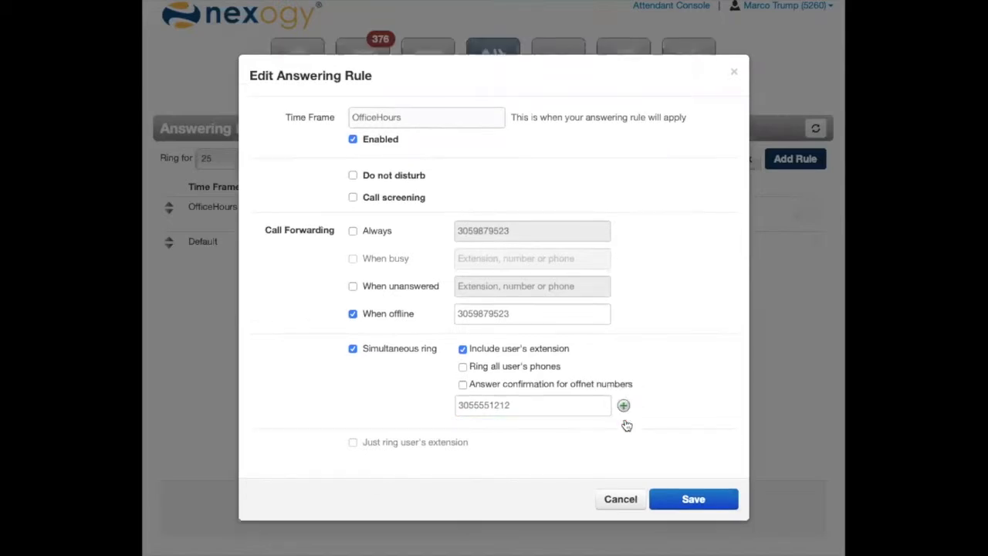
click(689, 499)
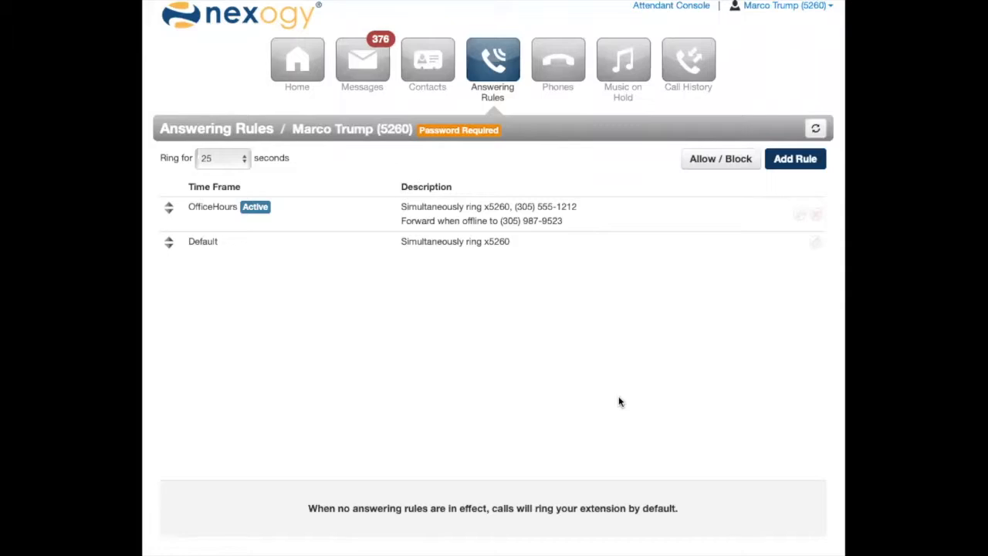
Turn off Simultaneous ring in the OfficeHours rule, re-enable Always call forwarding to the stored phone number, and save.
click(798, 215)
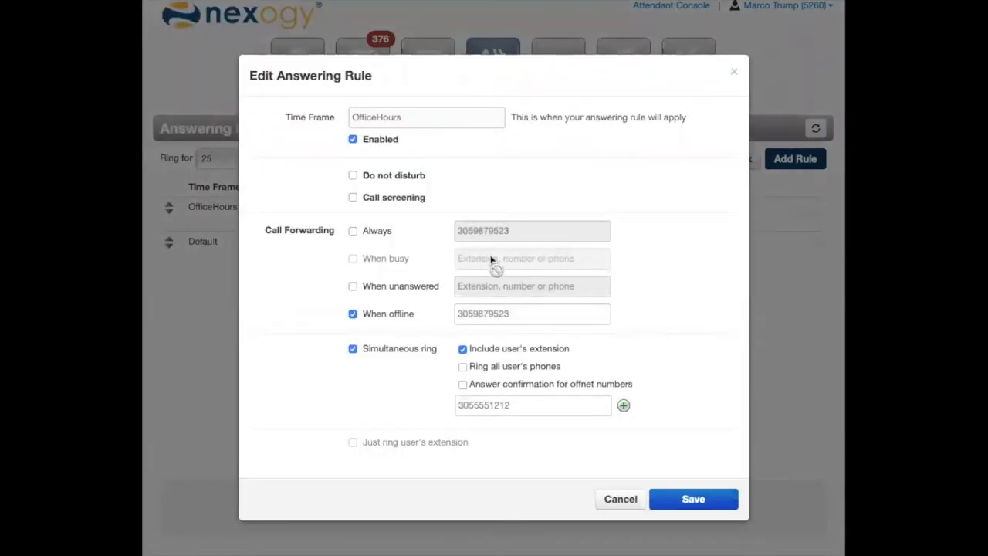
click(402, 348)
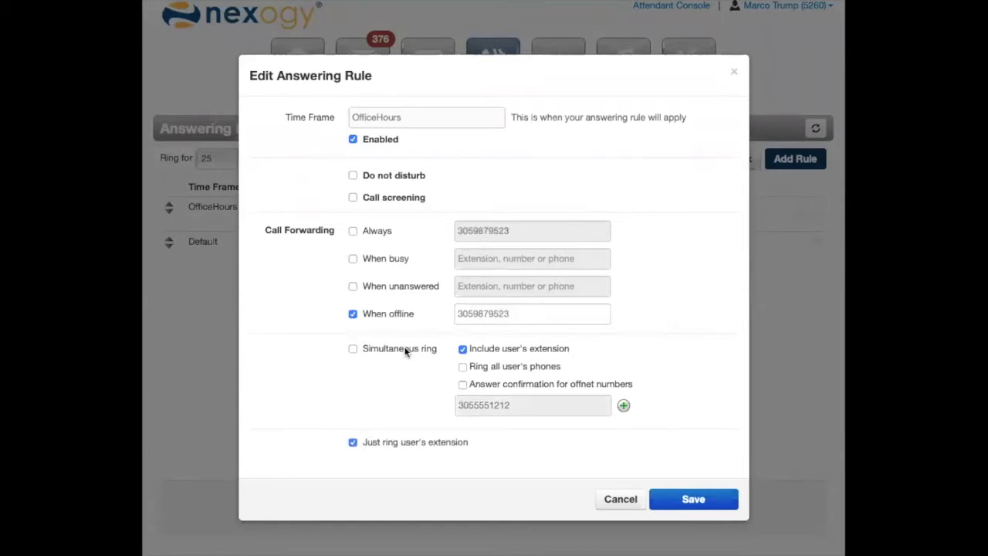
click(353, 231)
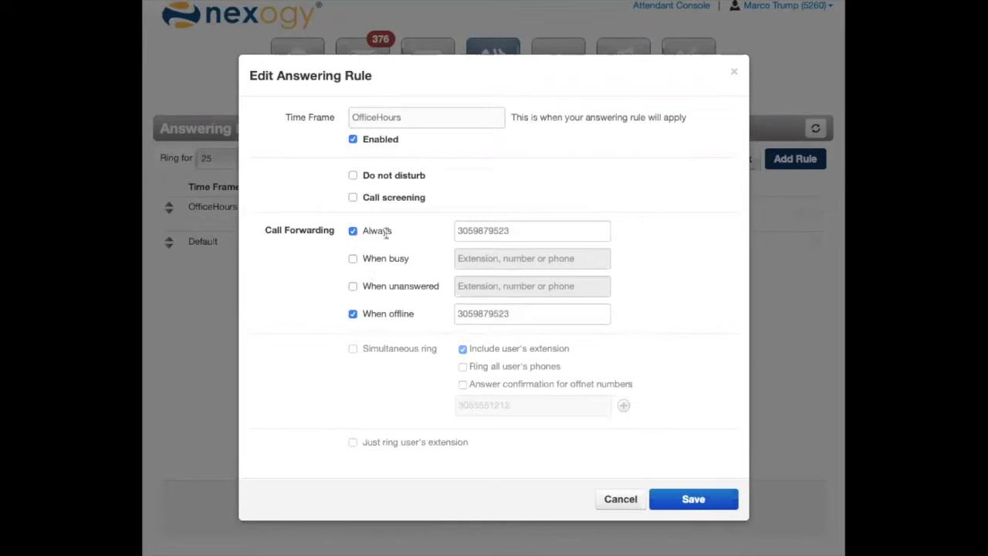
click(511, 230)
click(713, 494)
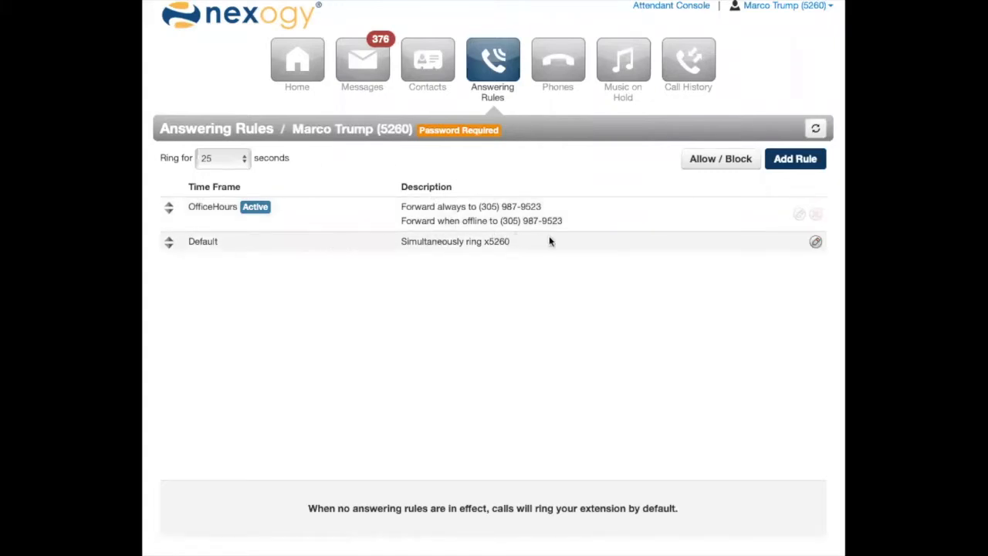
Enable Do not disturb in the Default answering rule and save it.
click(816, 244)
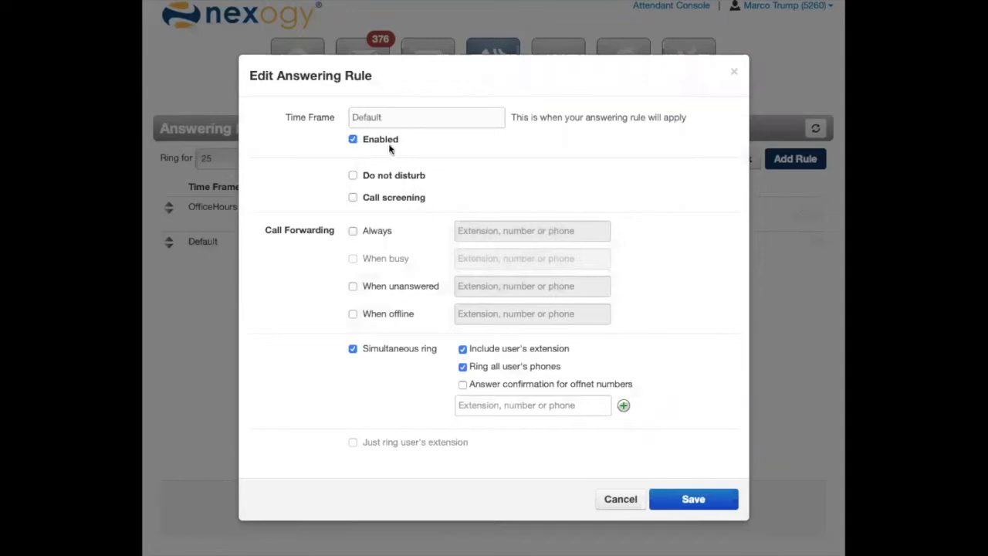
click(386, 175)
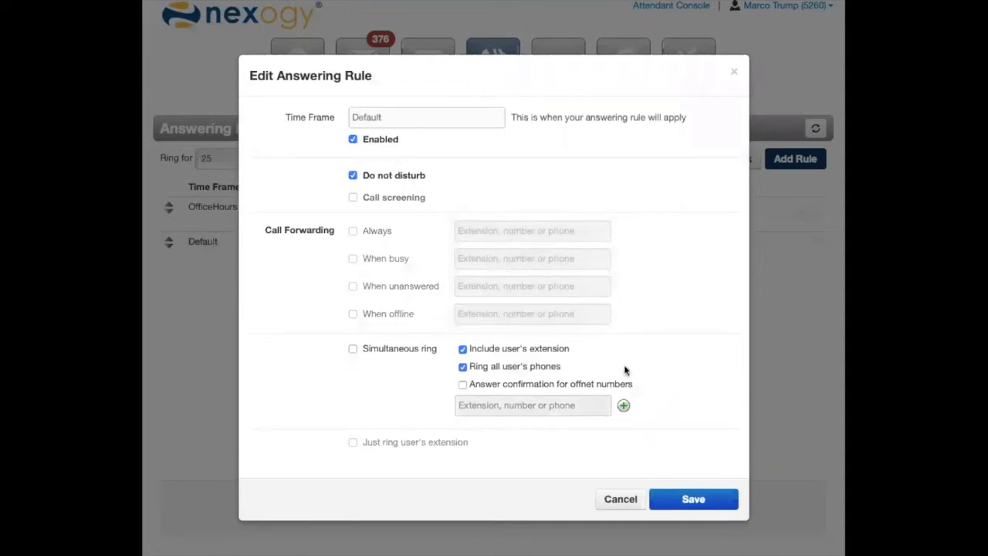
click(693, 499)
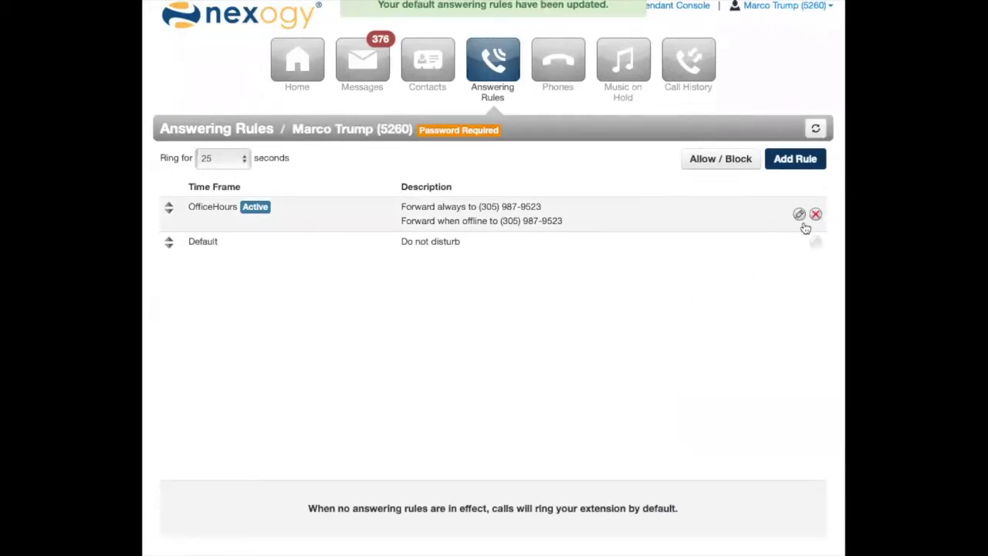
Add an answering rule for the After Hours time frame with Do not disturb enabled and save it.
click(803, 168)
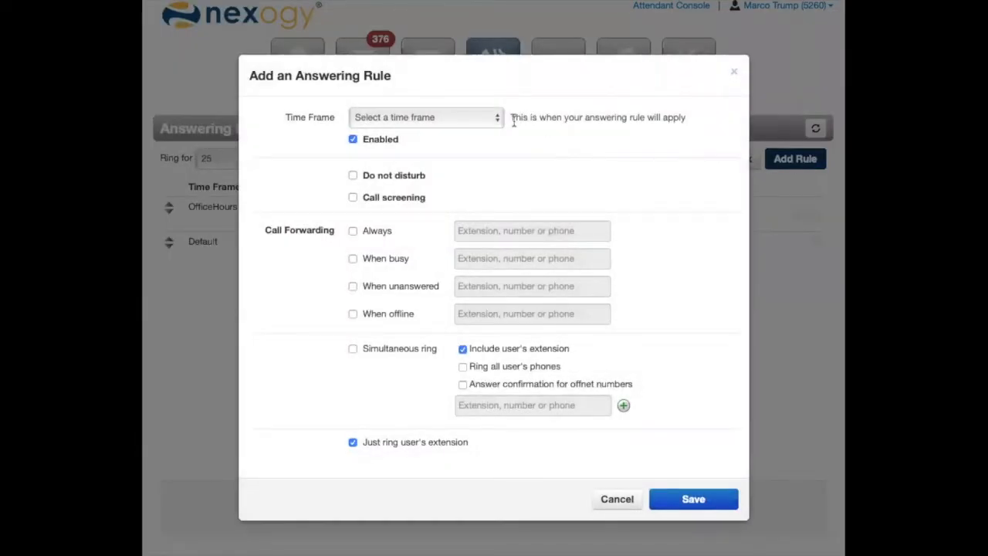
click(479, 122)
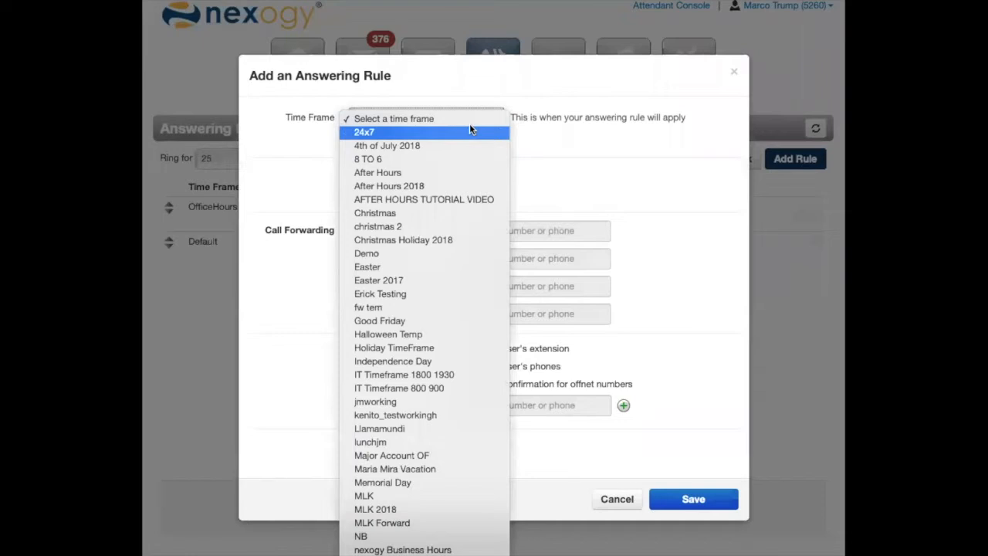
click(407, 172)
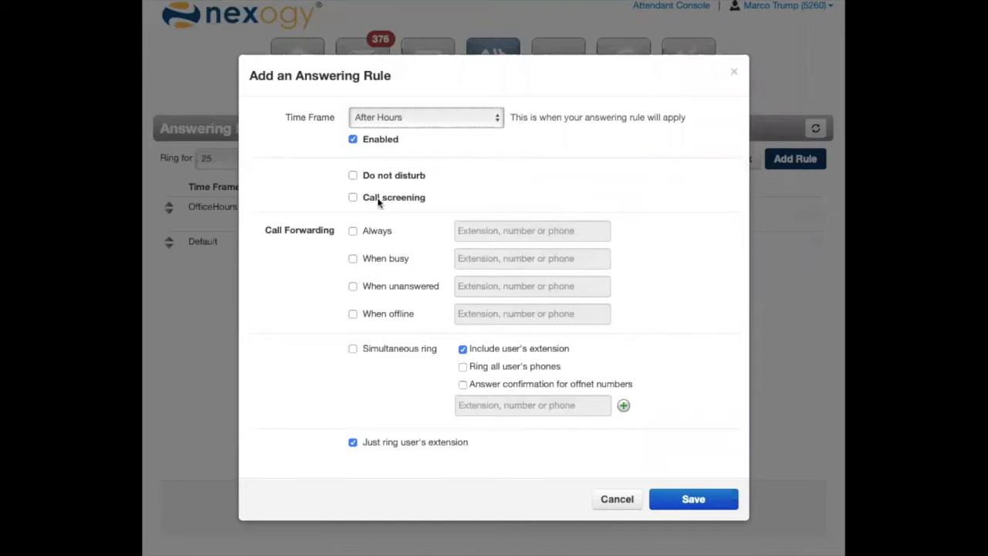
click(353, 176)
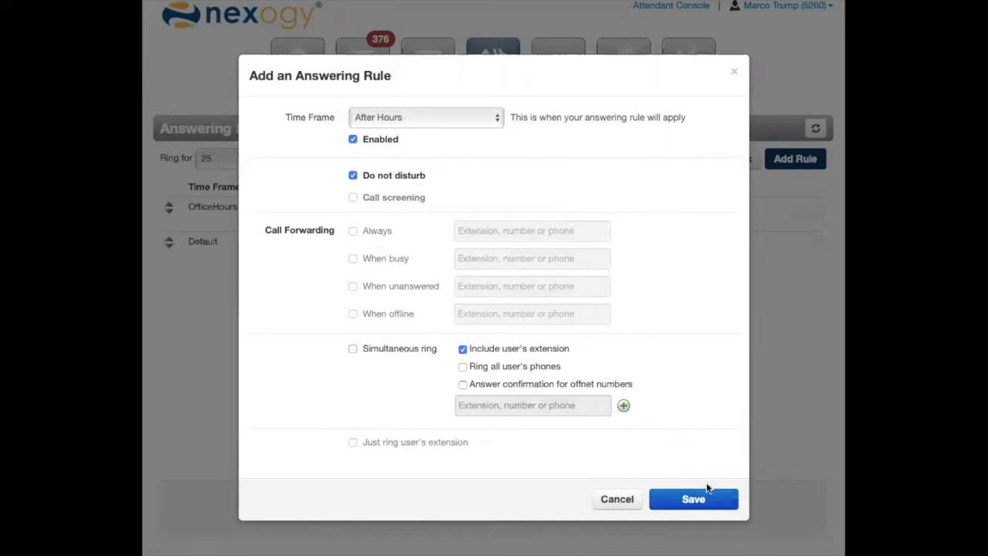
click(708, 496)
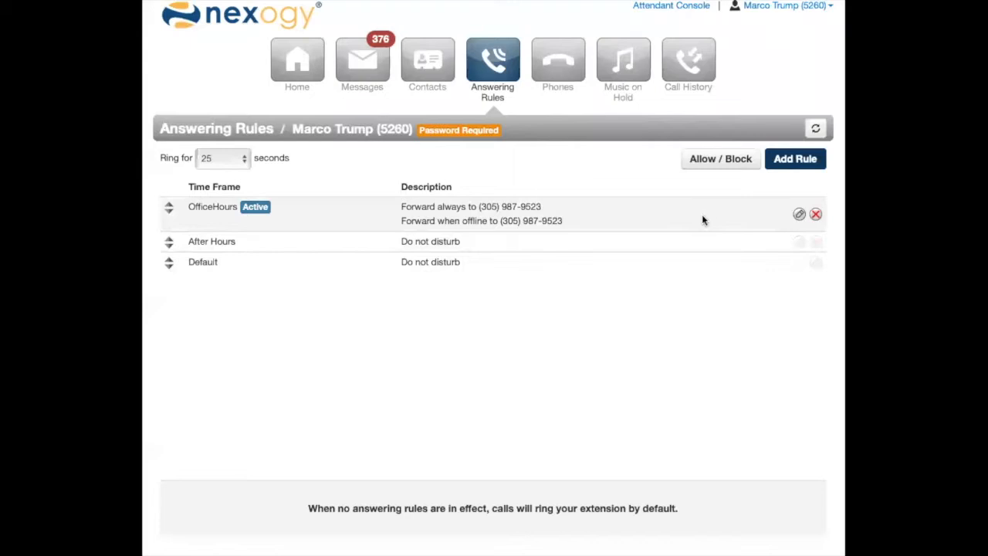
Enable Call screening in the OfficeHours answering rule and save it.
click(799, 216)
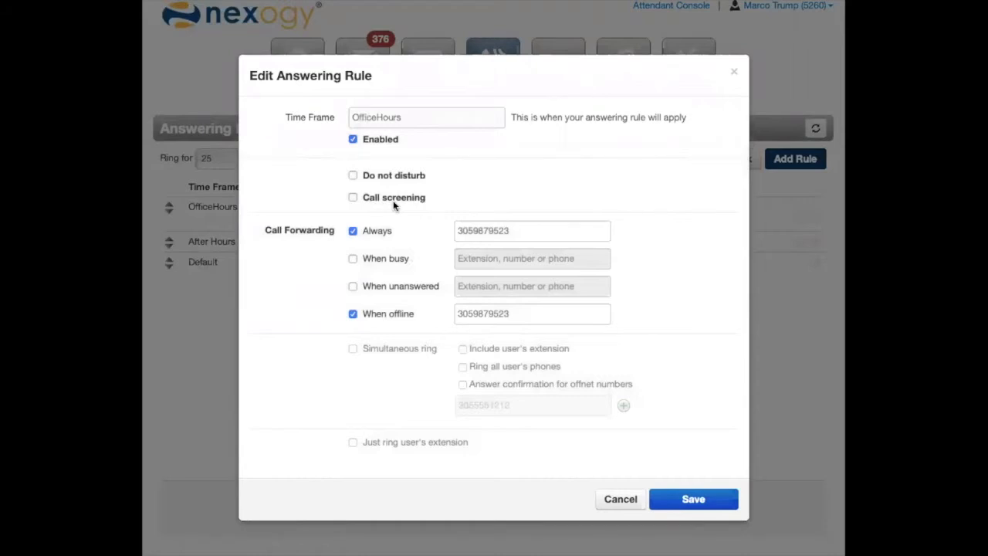
click(391, 200)
click(687, 494)
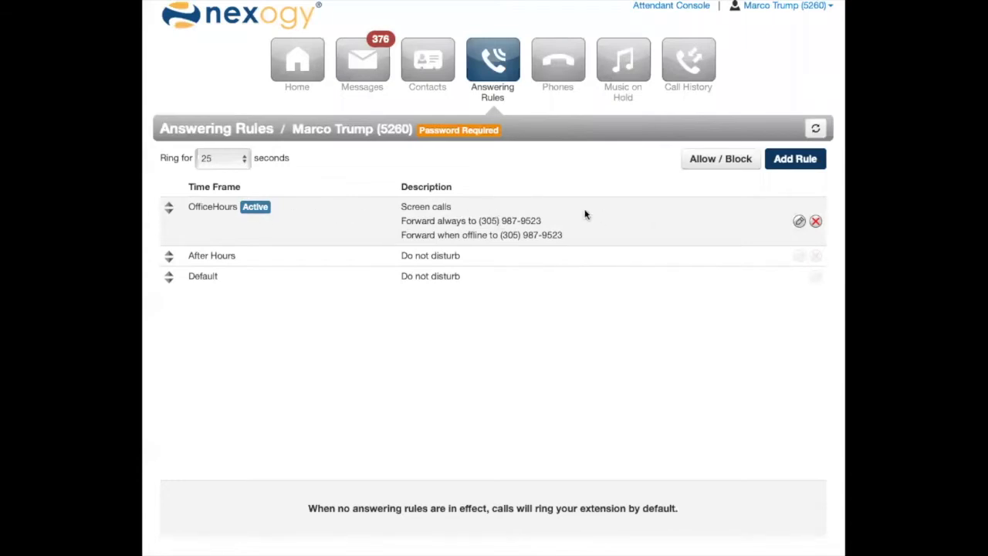
Switch the OfficeHours rule's When offline forwarding off and back on, keeping its phone number, and save the rule.
click(798, 222)
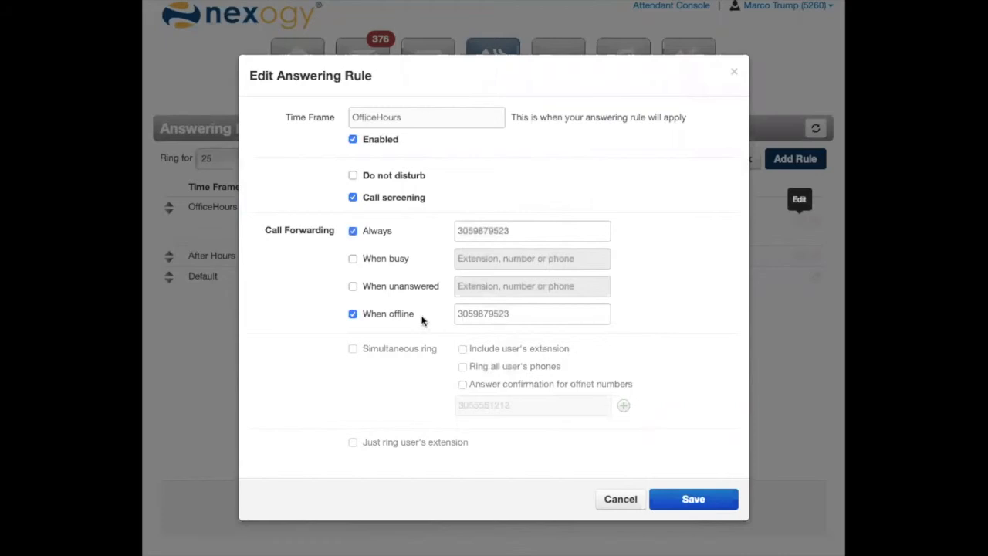
drag(511, 313, 439, 316)
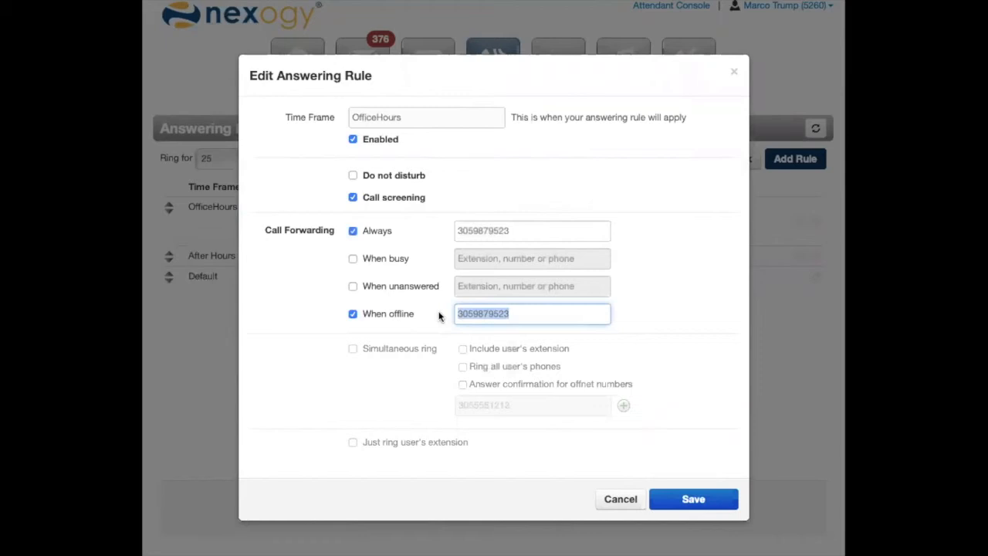
click(439, 314)
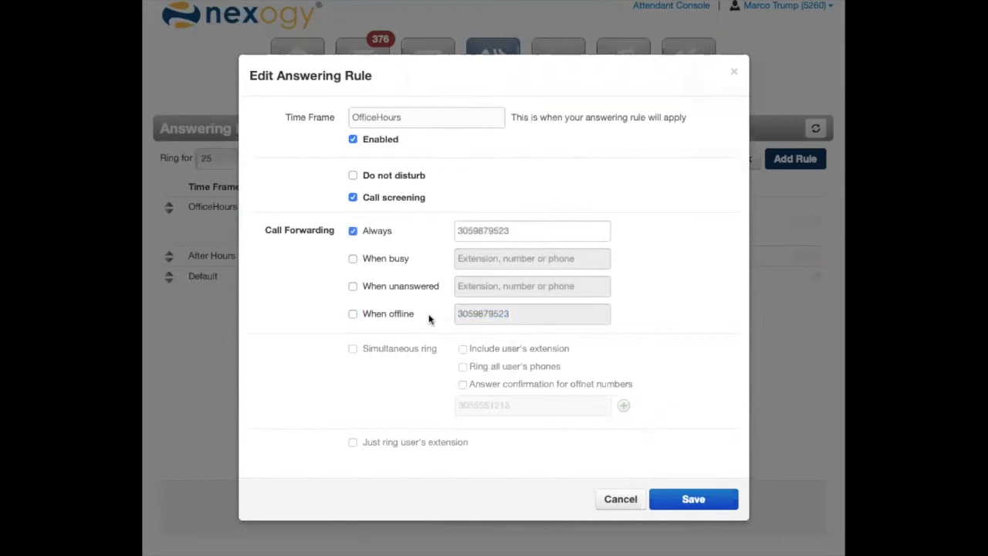
click(426, 317)
click(673, 494)
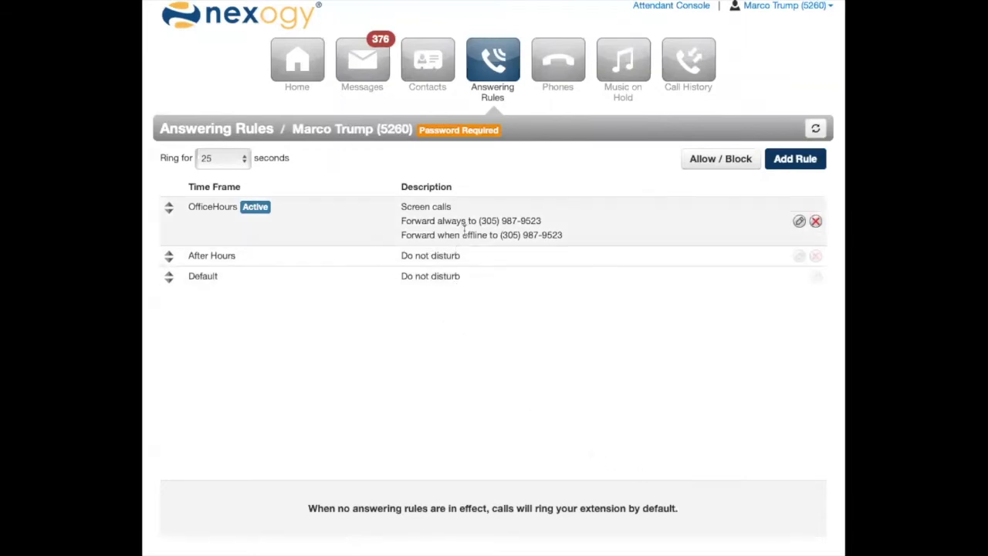
Enable Do not disturb in the OfficeHours answering rule and save it.
click(798, 222)
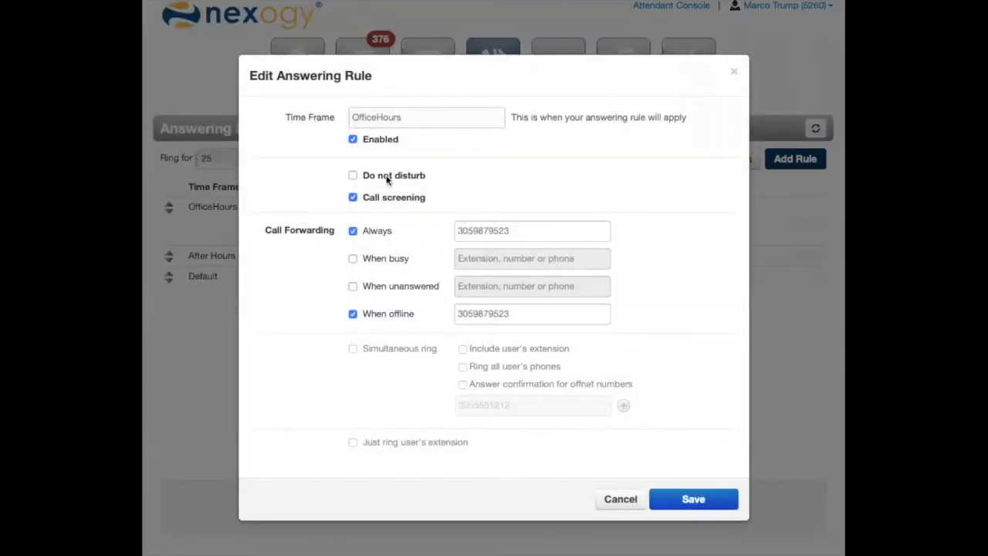
click(388, 177)
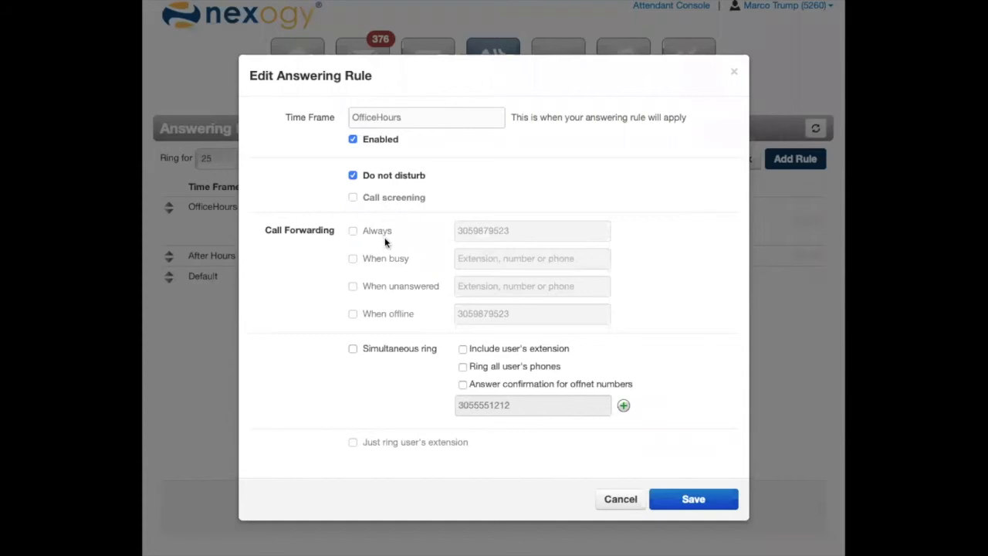
click(693, 498)
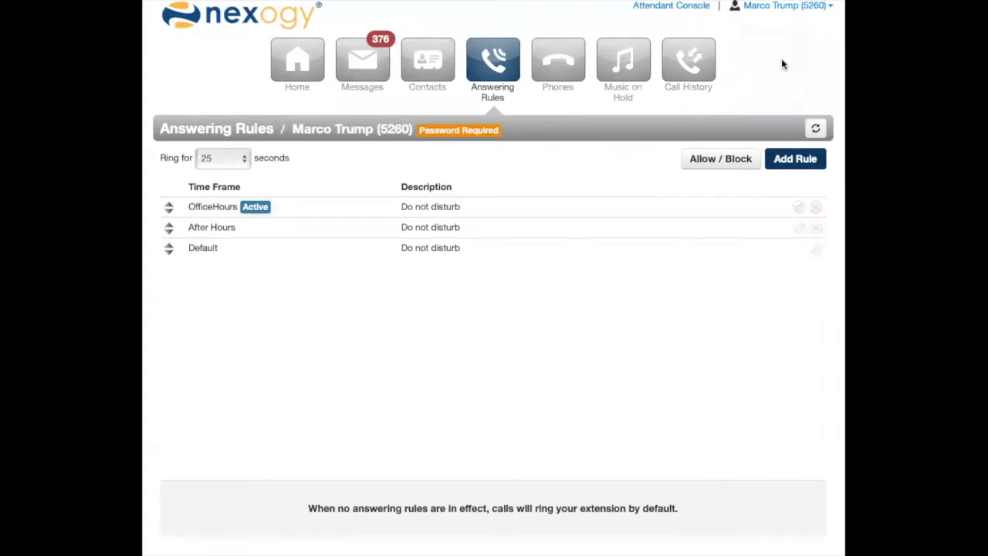
Open the signed-in account's profile settings to view the caller ID and voicemail PIN sections.
click(773, 7)
click(770, 25)
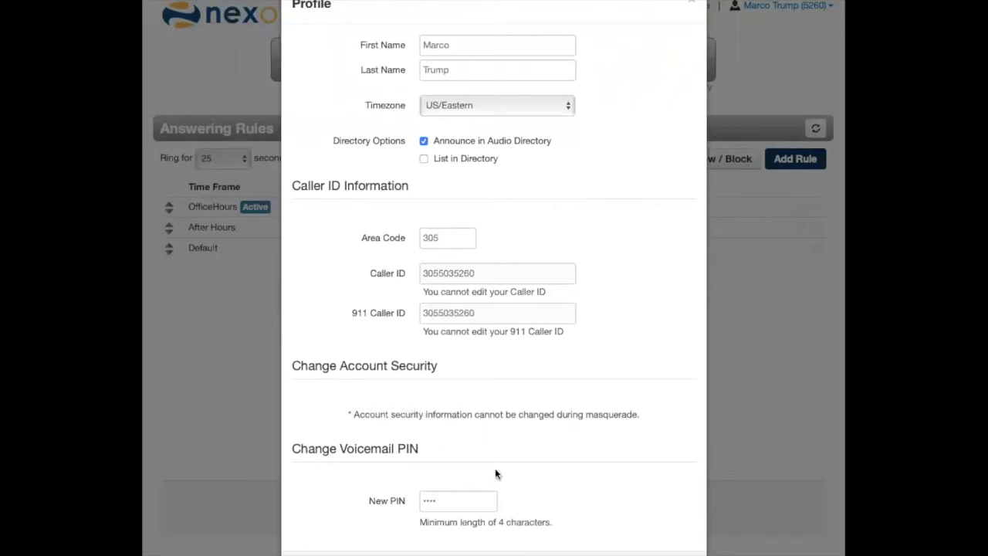
In the voicemail settings, set Email Notification to Send w/ attachment (leave as new) and save.
click(570, 545)
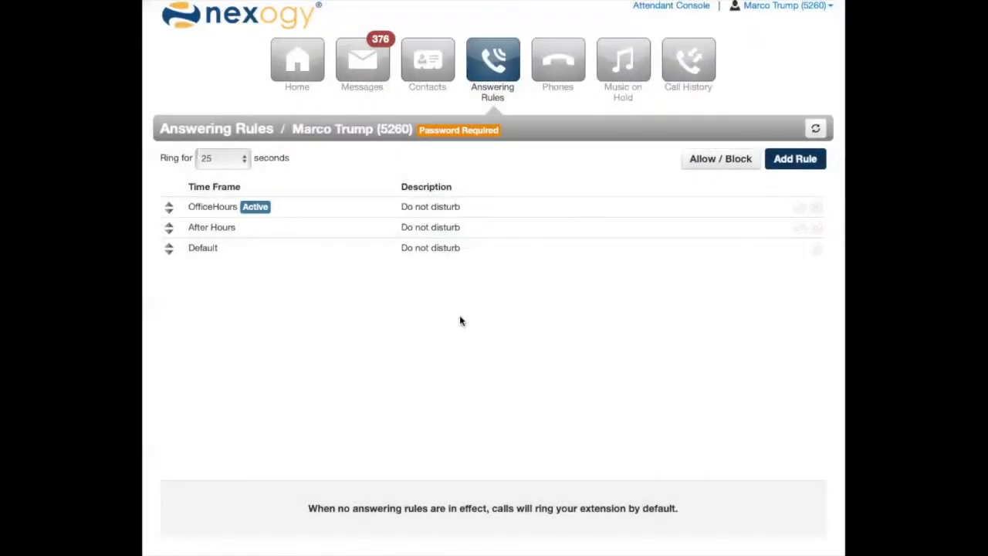
click(387, 74)
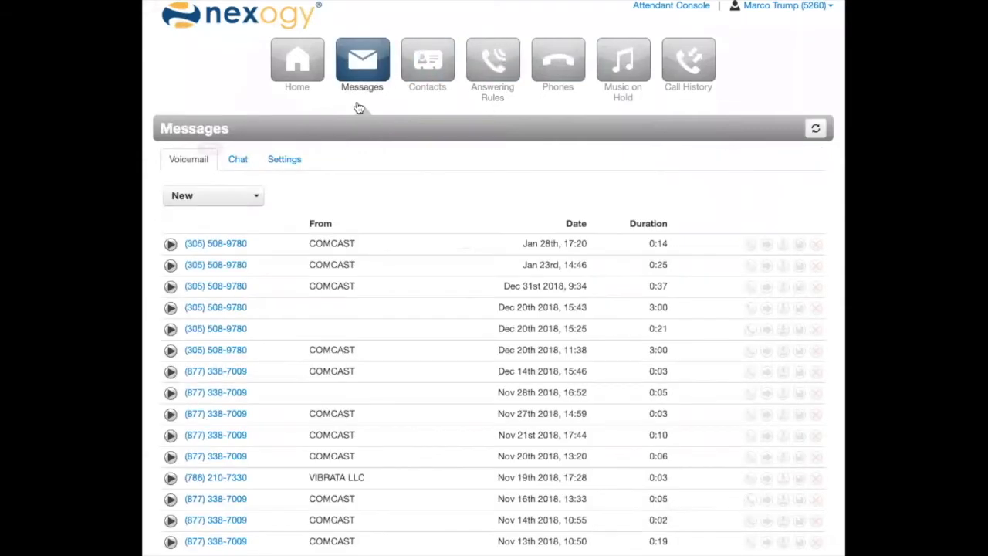
click(273, 166)
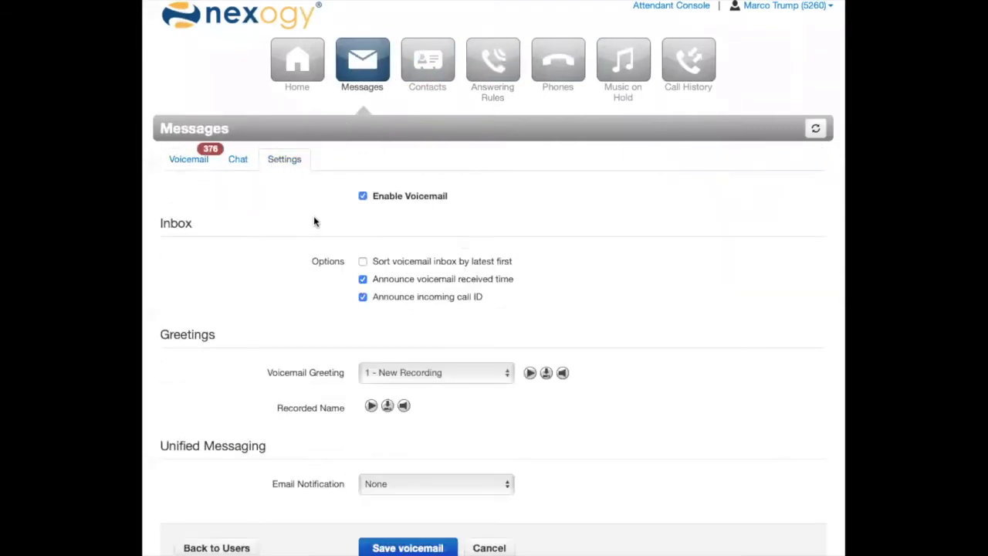
scroll(313, 215, down, 1)
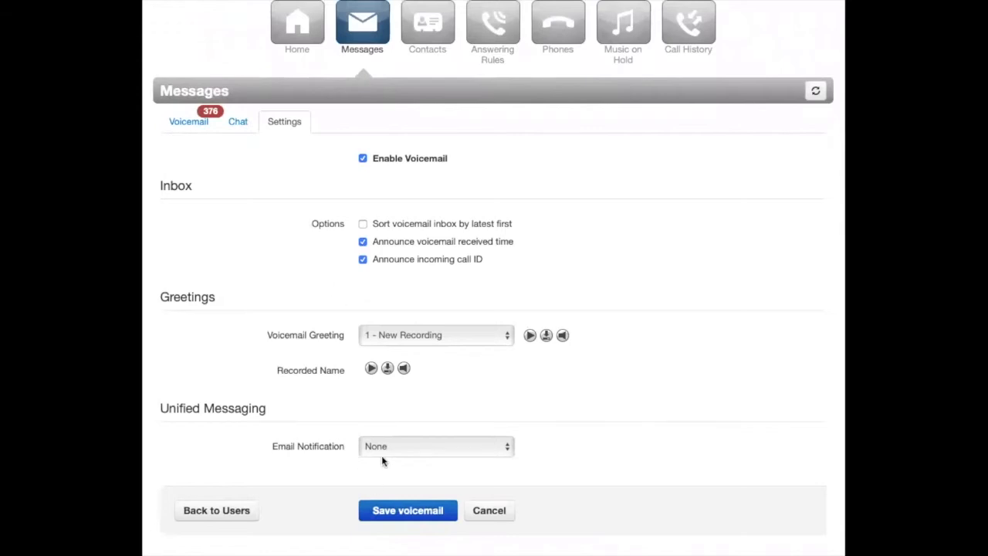
click(388, 458)
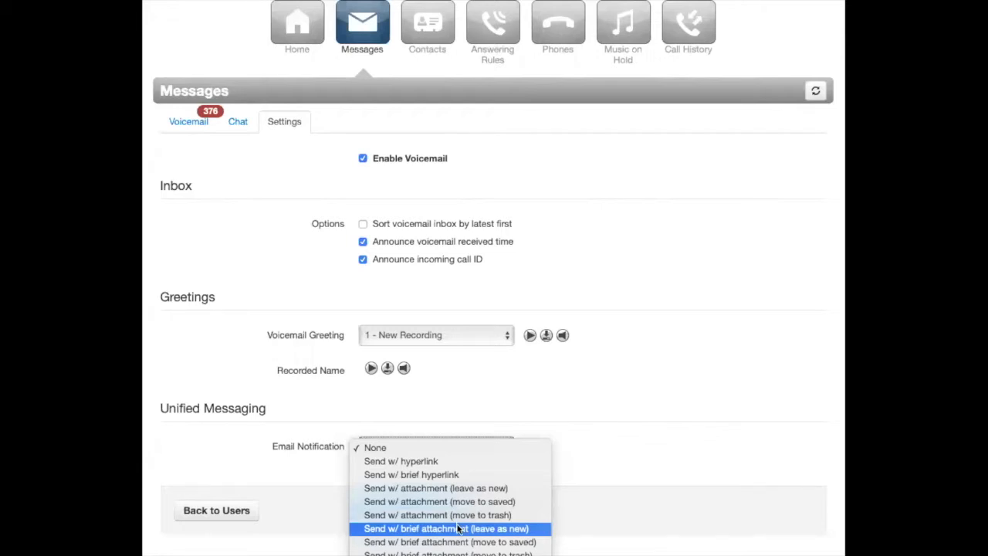
click(479, 490)
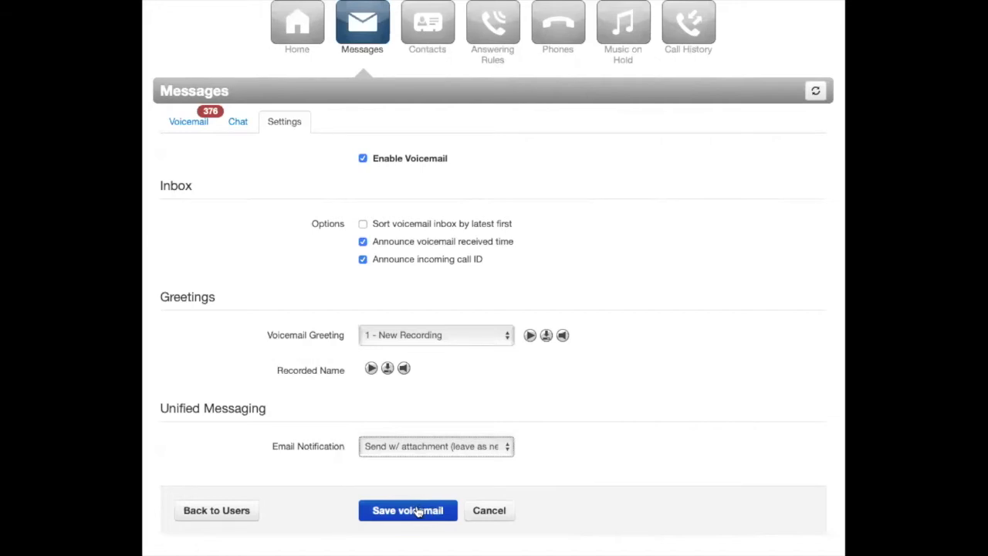
click(415, 512)
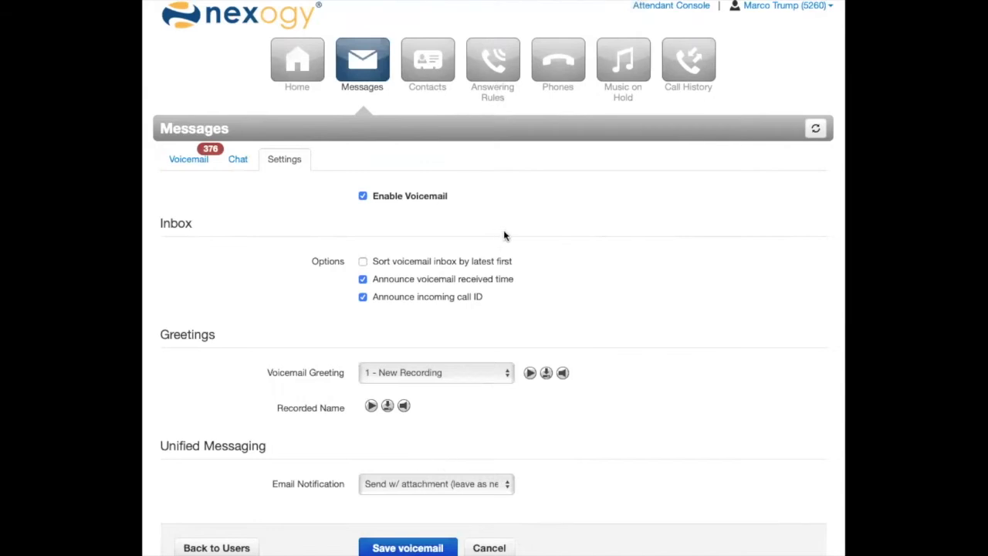
Return to the answering rules and view the Allow / Block number settings without changing them.
click(494, 63)
click(718, 158)
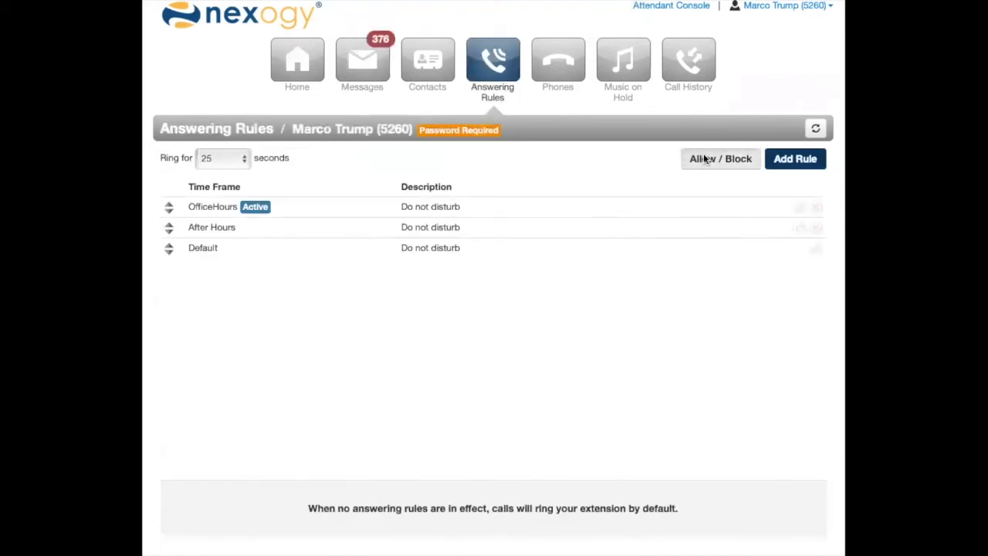
click(645, 426)
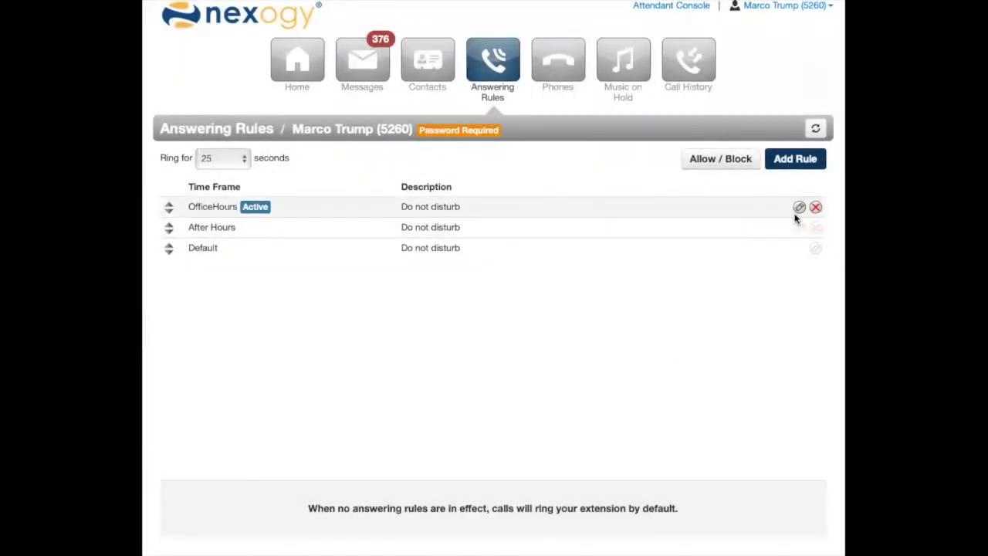
Disable Do not disturb and enable Simultaneous ring in the OfficeHours answering rule, keeping its phone number, and save it.
click(799, 207)
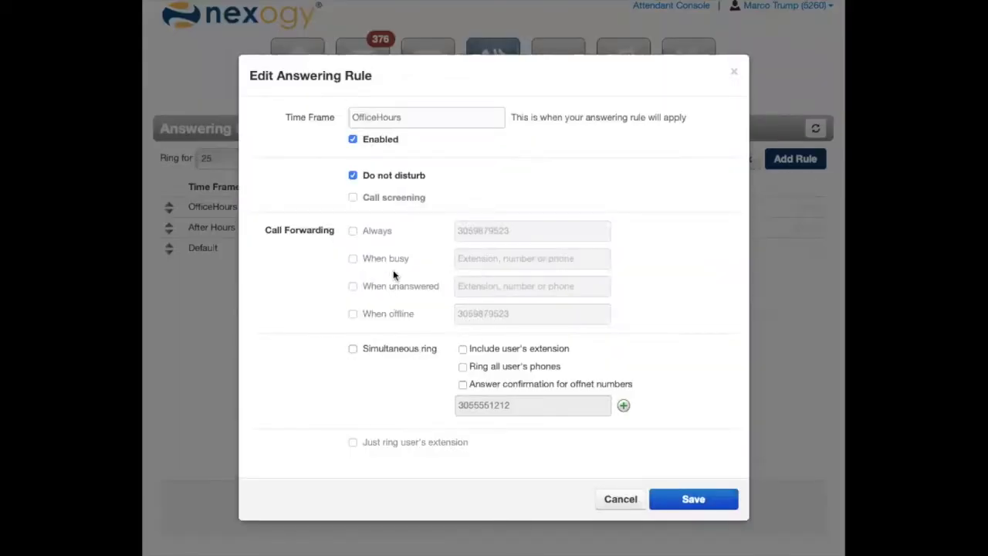
click(370, 180)
click(399, 348)
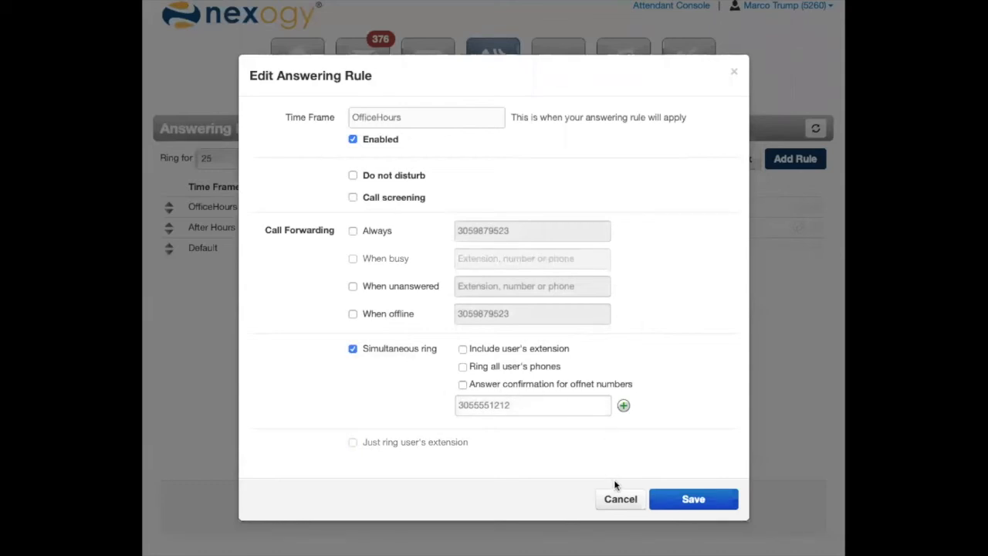
click(658, 494)
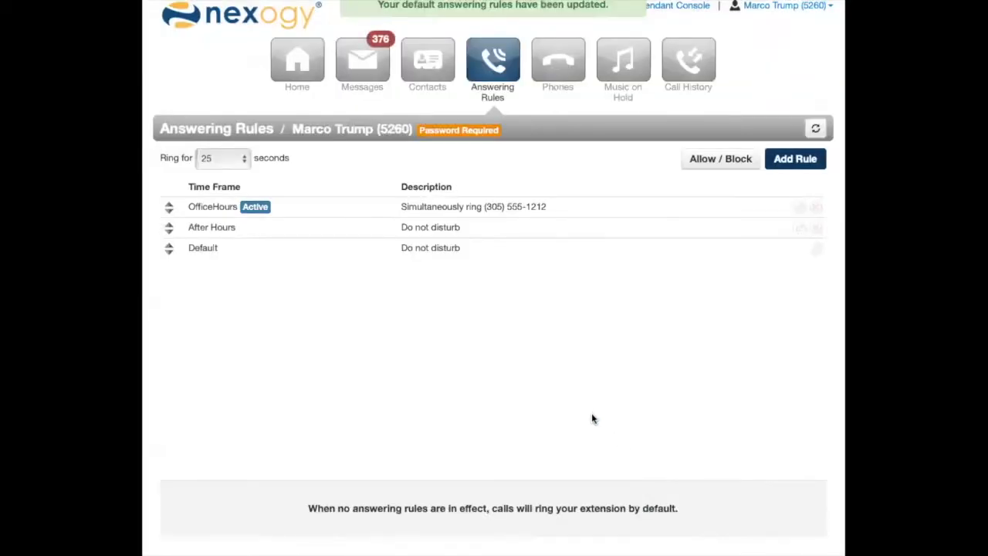
In the OfficeHours rule's simultaneous ring, include the user's extension and all user's phones, clear the outside phone number, and save.
click(796, 208)
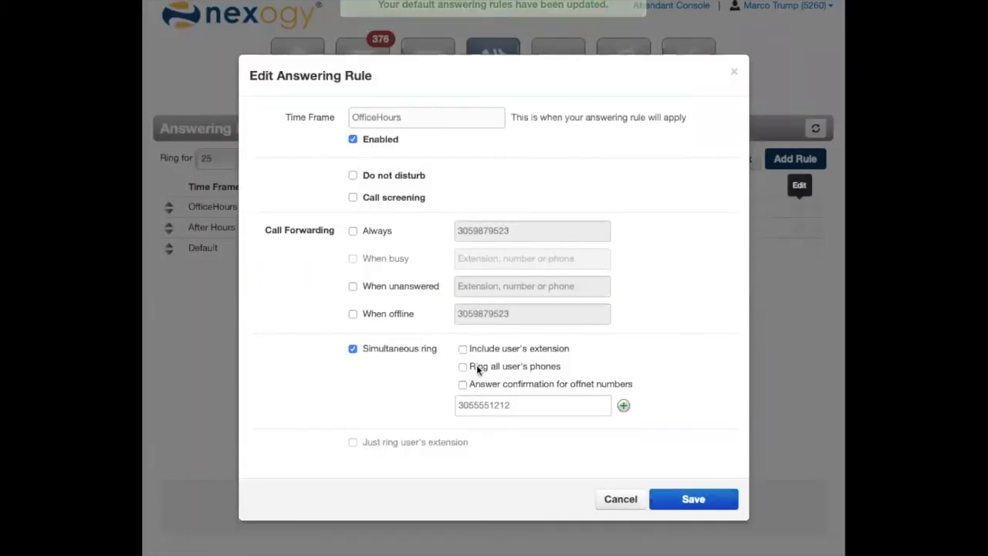
click(472, 366)
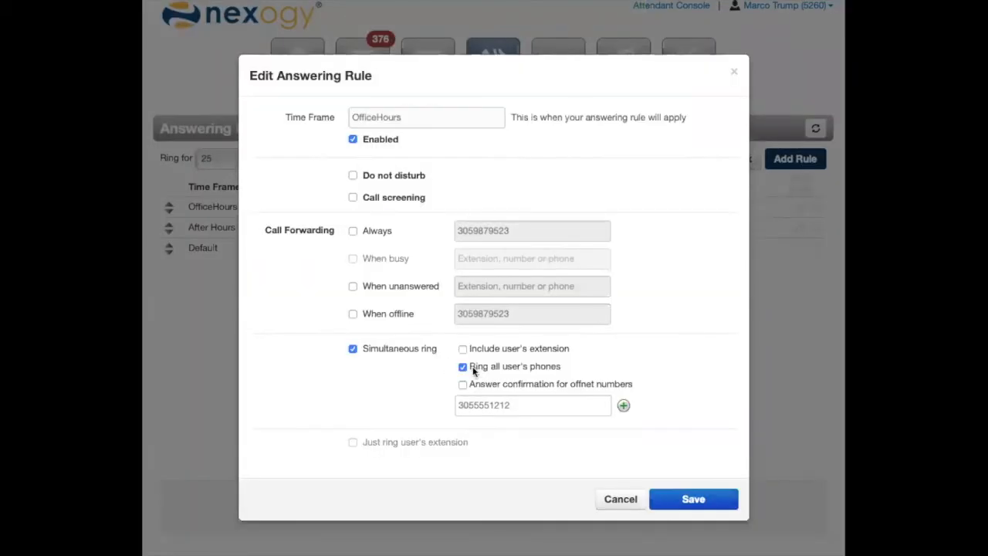
click(513, 350)
drag(510, 404, 461, 397)
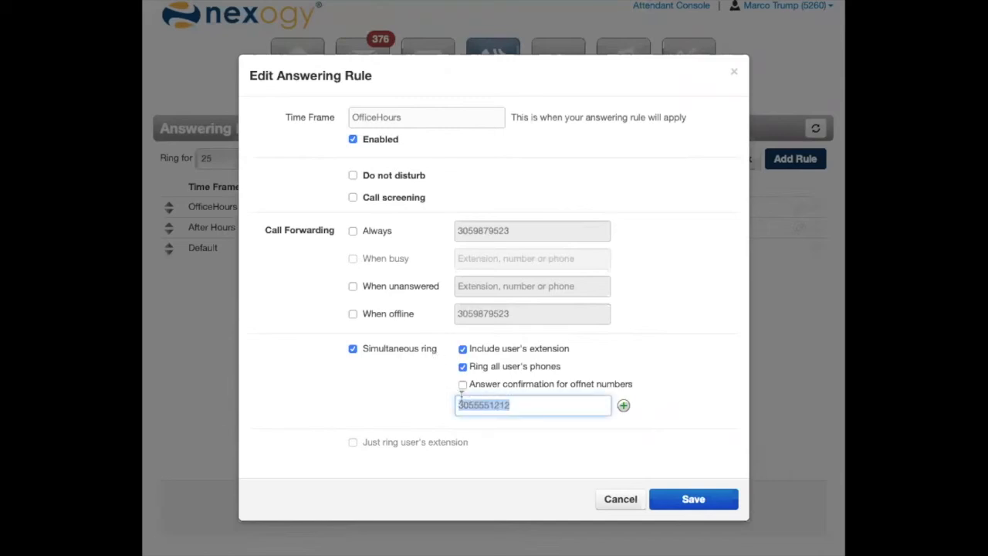
key(BackSpace)
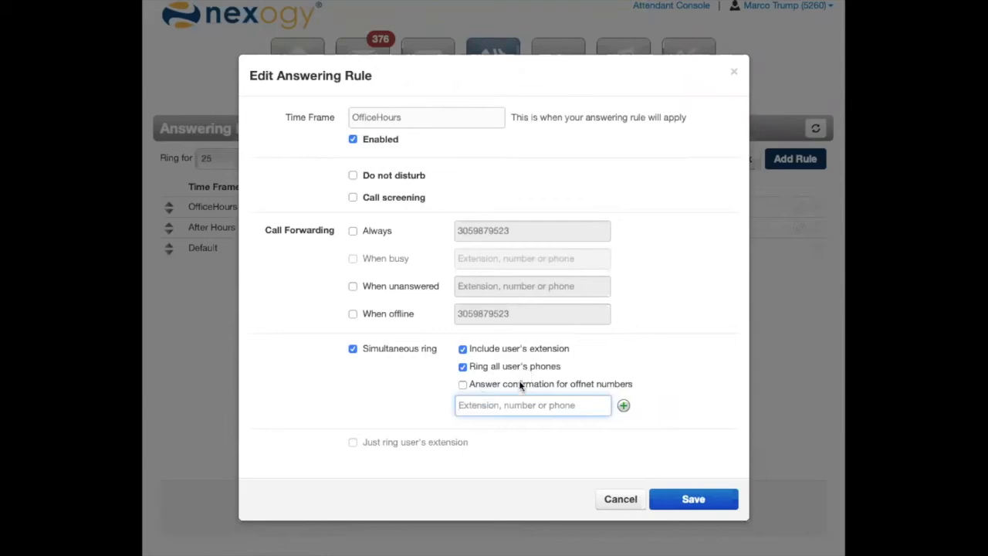
click(665, 490)
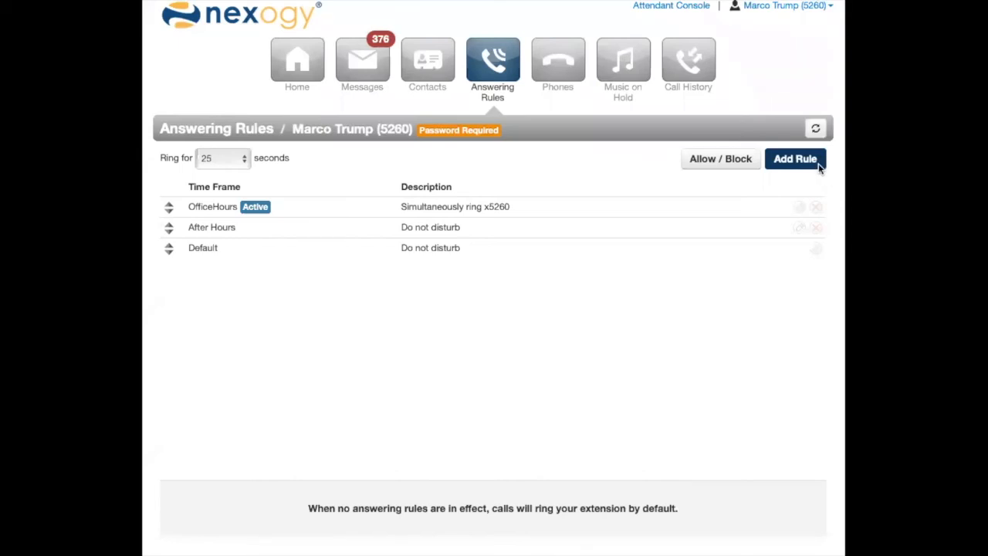
Examine the time frames and options available for a new answering rule, and close it without adding the rule.
click(795, 159)
click(467, 122)
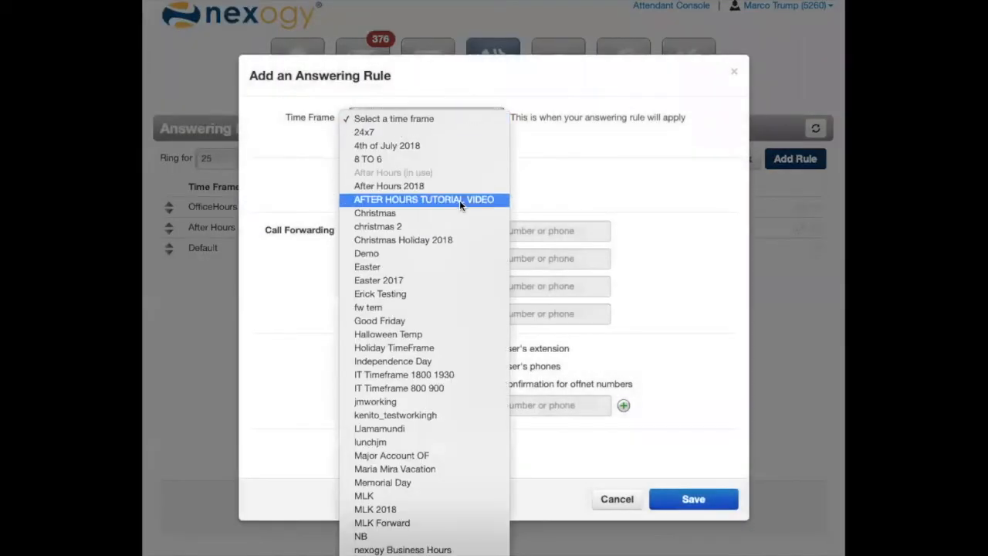
click(282, 374)
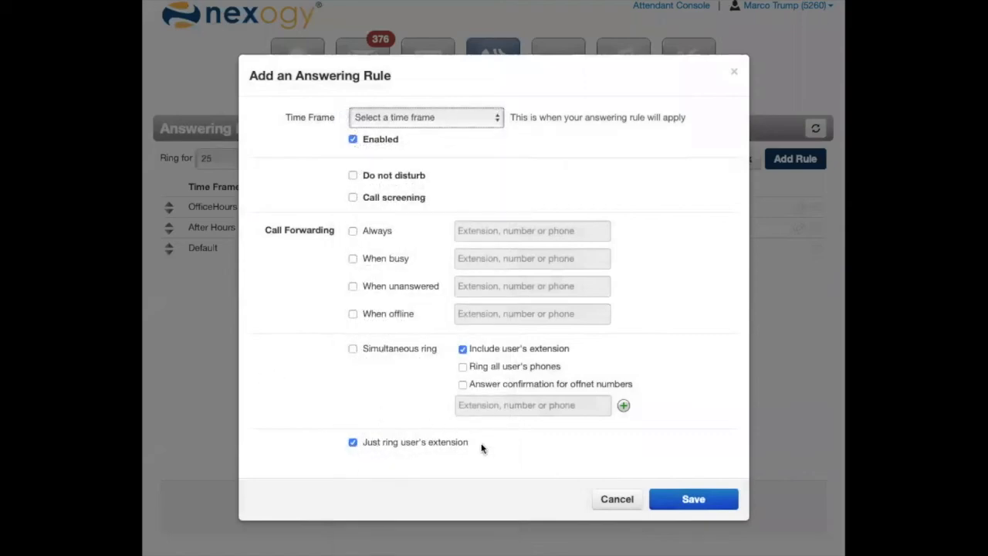
click(615, 499)
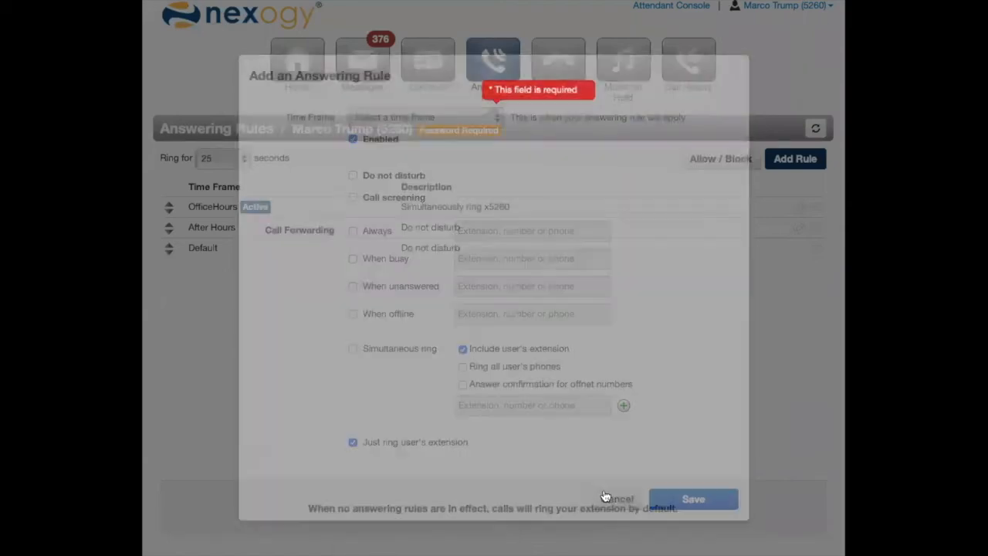